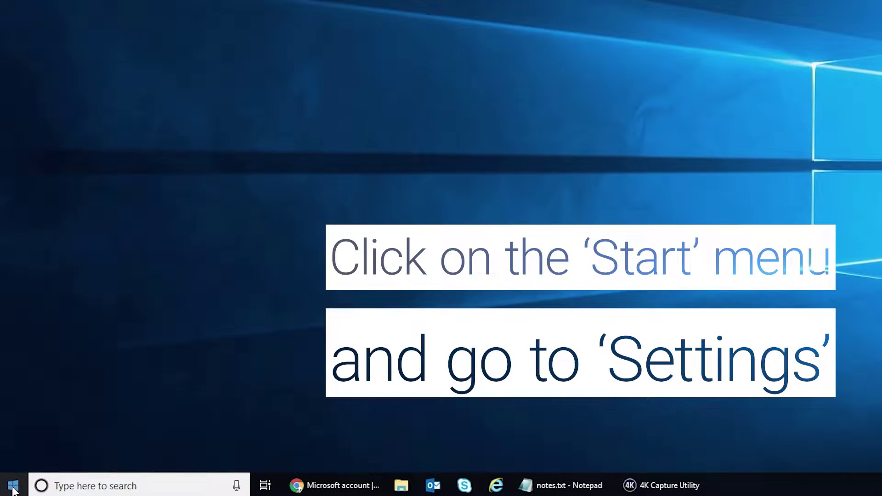
# Open the Update & Security Activation page to confirm Windows 10 Enterprise's activation status
pyautogui.click(14, 490)
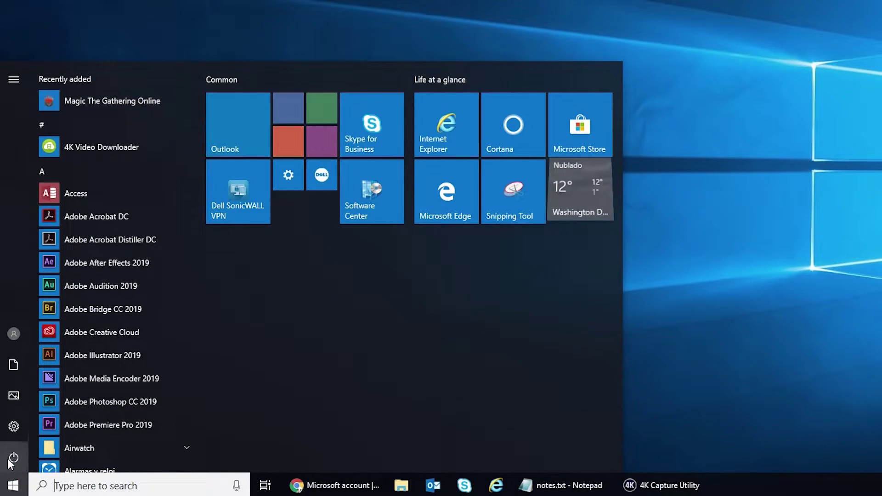
pyautogui.click(15, 429)
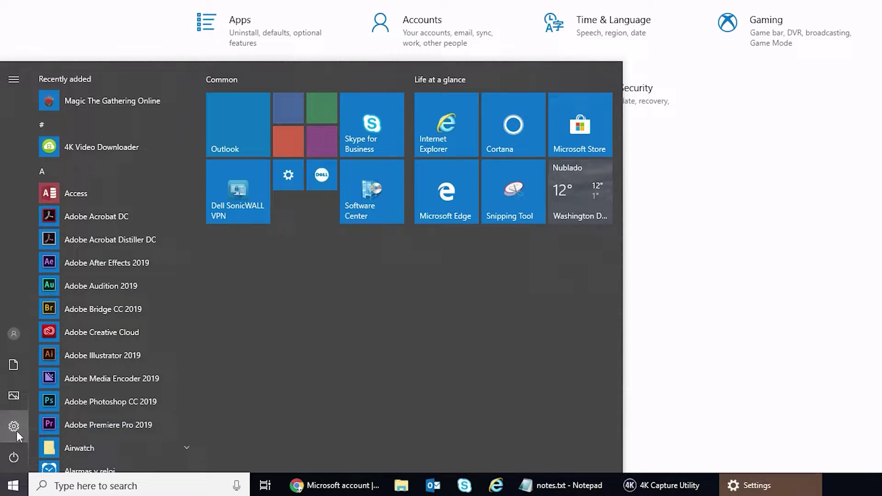
pyautogui.click(666, 260)
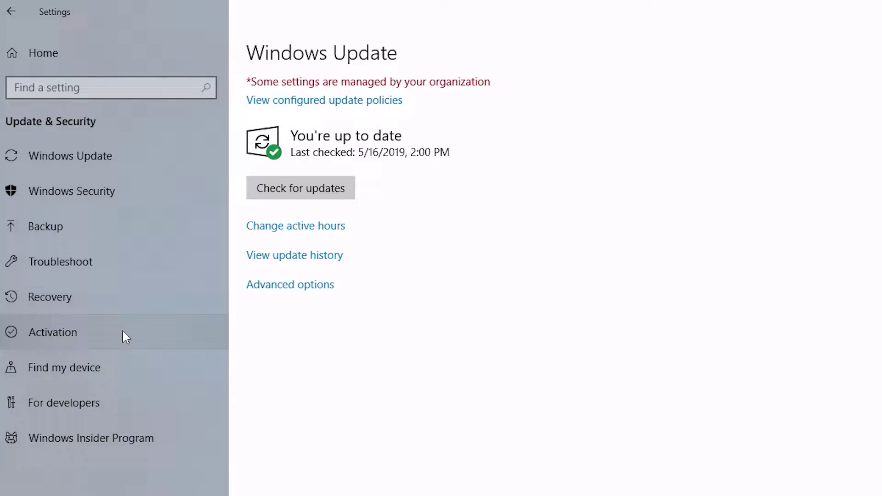
pyautogui.click(82, 333)
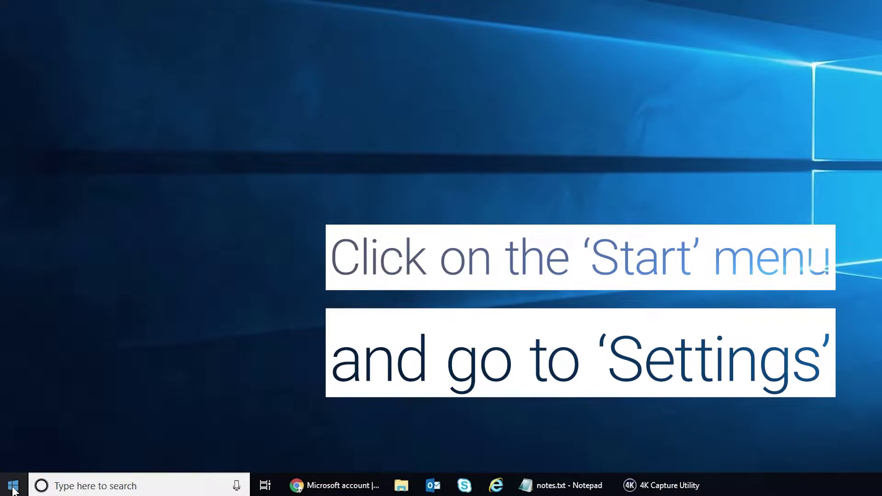
# Run Check for updates on the Windows Update page in Update & Security settings
pyautogui.click(13, 485)
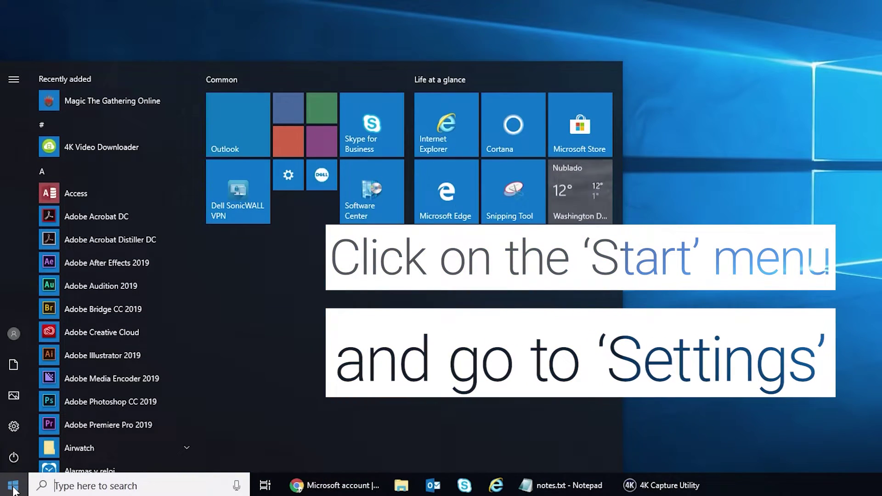
pyautogui.click(14, 427)
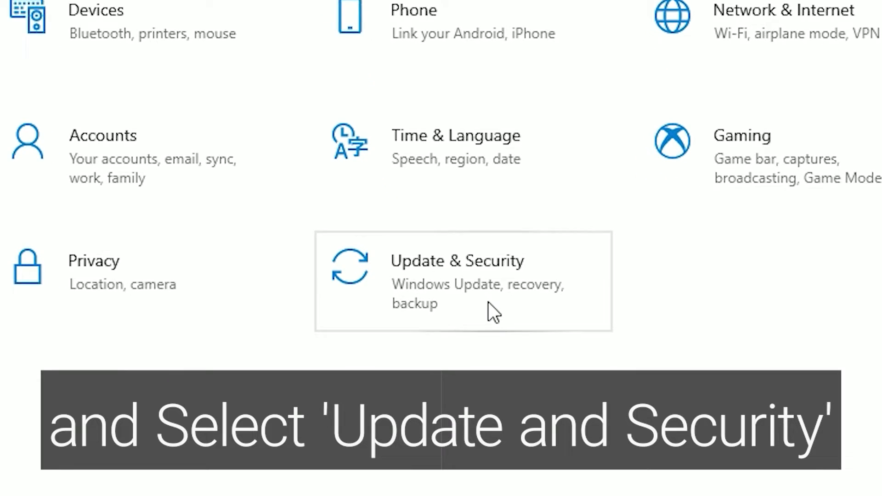
pyautogui.click(503, 322)
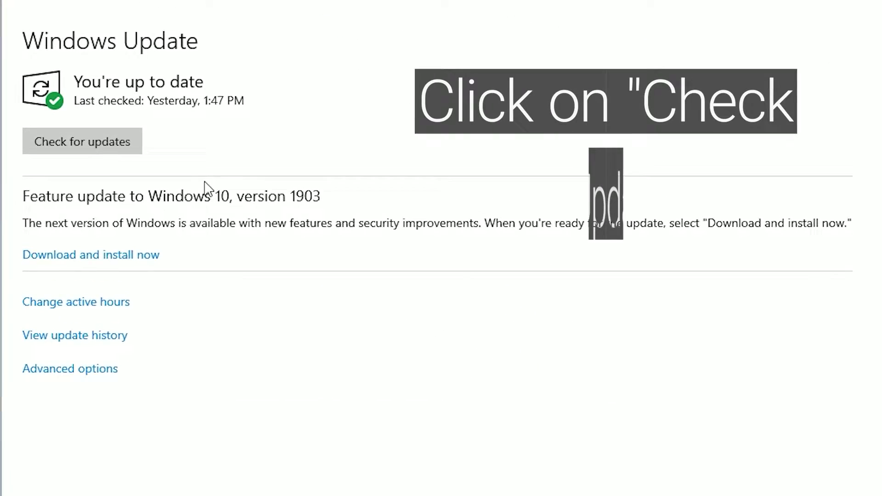
pyautogui.click(136, 218)
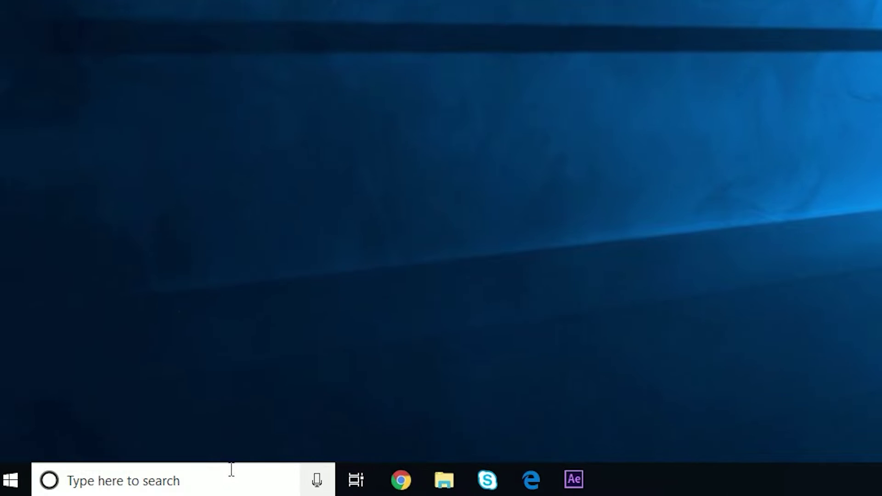
# Run the Windows Update troubleshooter from Troubleshoot settings, found via taskbar search
pyautogui.click(227, 471)
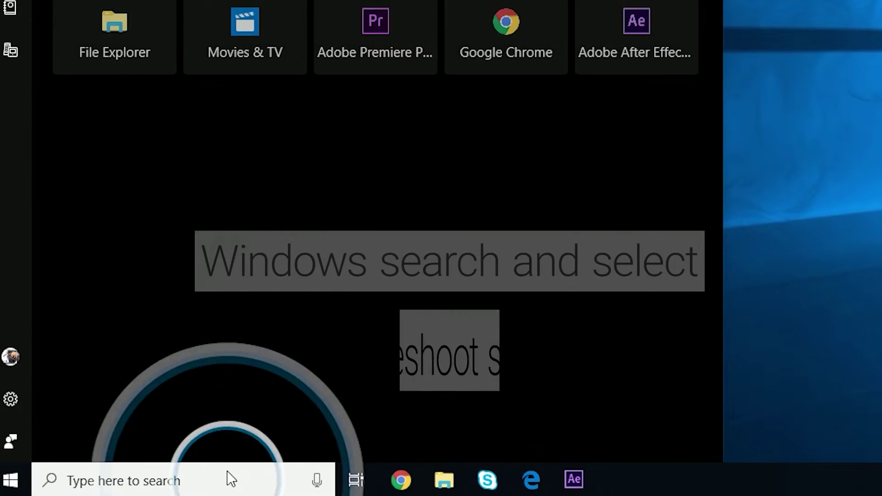
pyautogui.write('Troub')
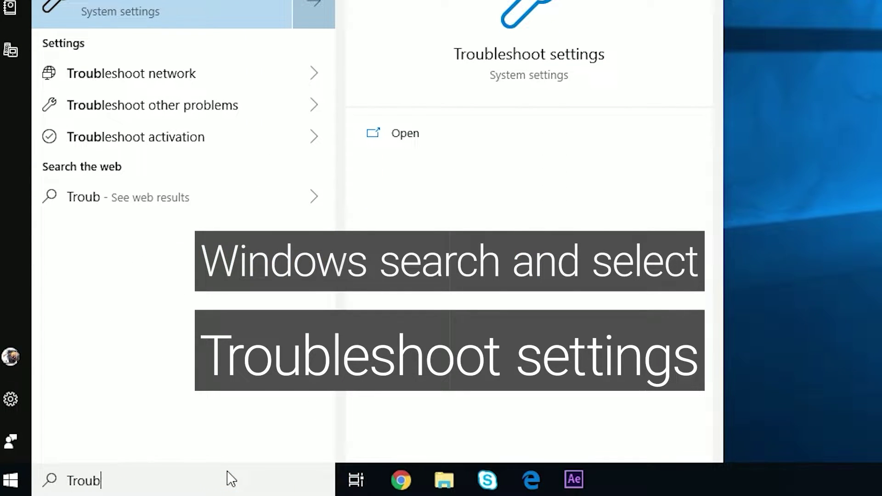
pyautogui.write('leshoot')
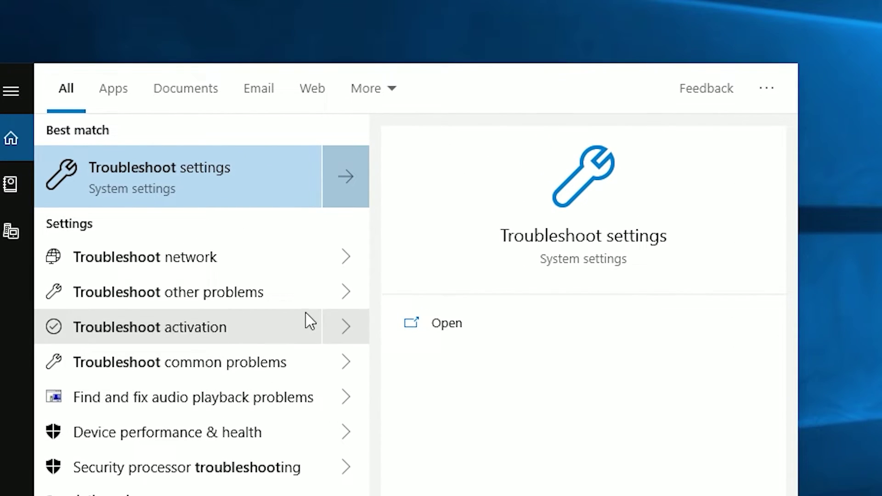
pyautogui.click(280, 186)
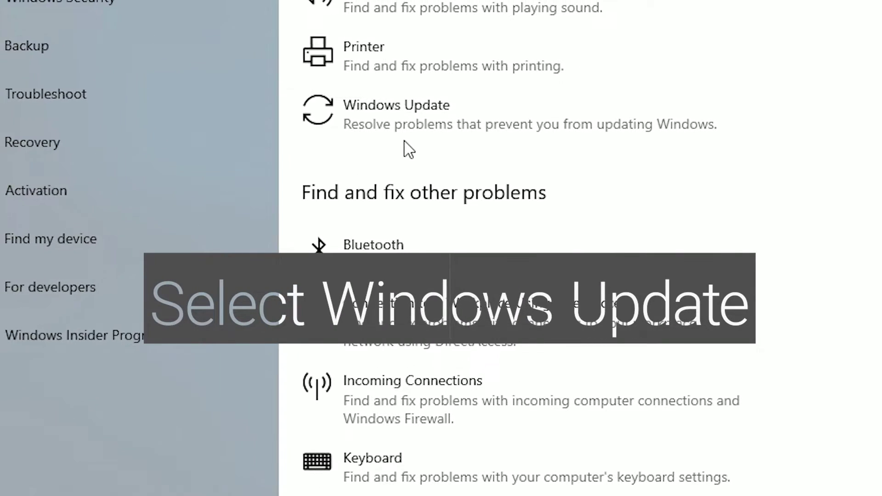
pyautogui.click(410, 123)
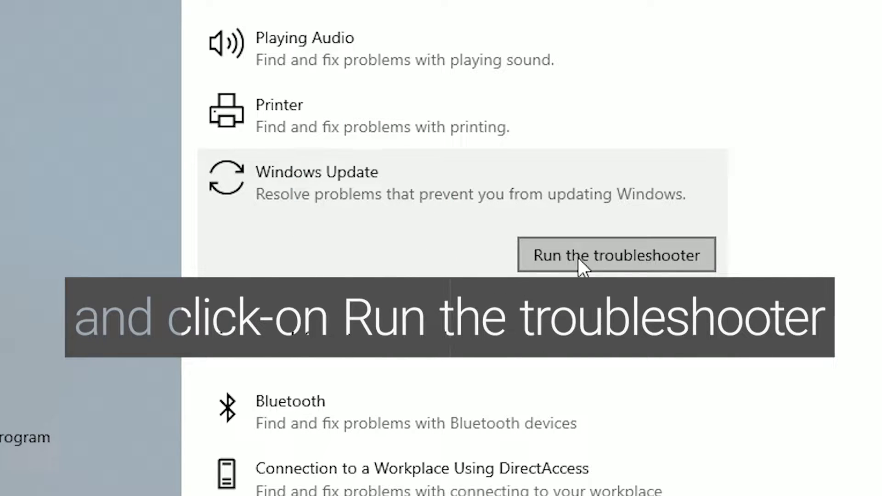
pyautogui.click(627, 257)
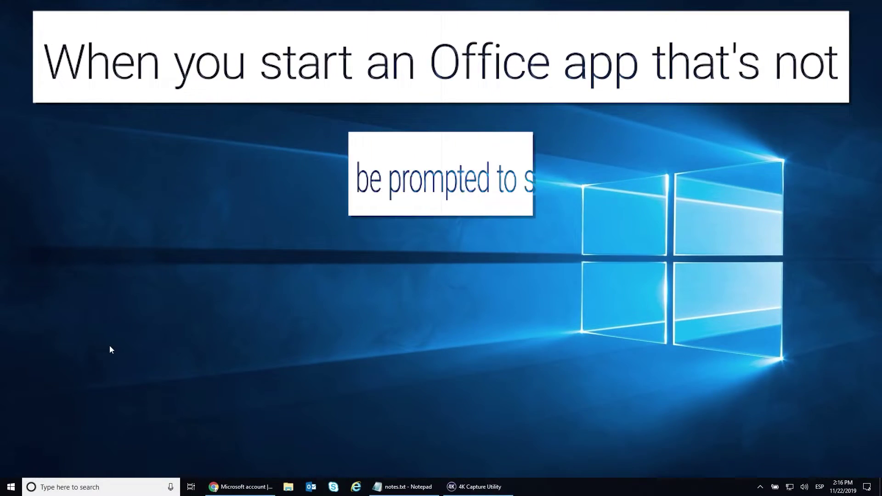
# Search for 'word' in the taskbar and launch Microsoft Word
pyautogui.click(77, 487)
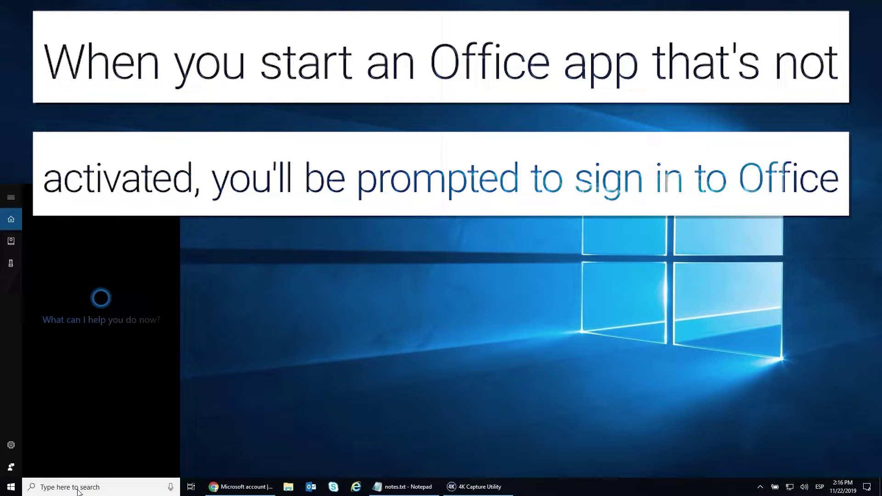
pyautogui.write('word')
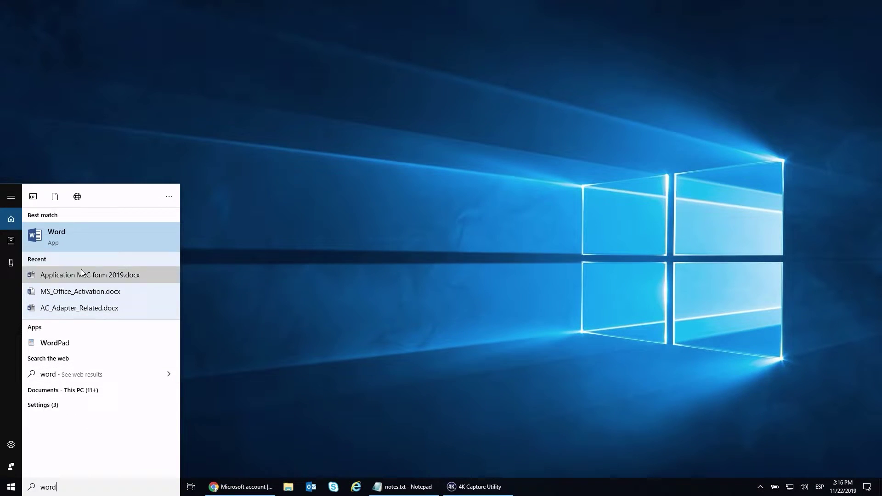
pyautogui.click(76, 238)
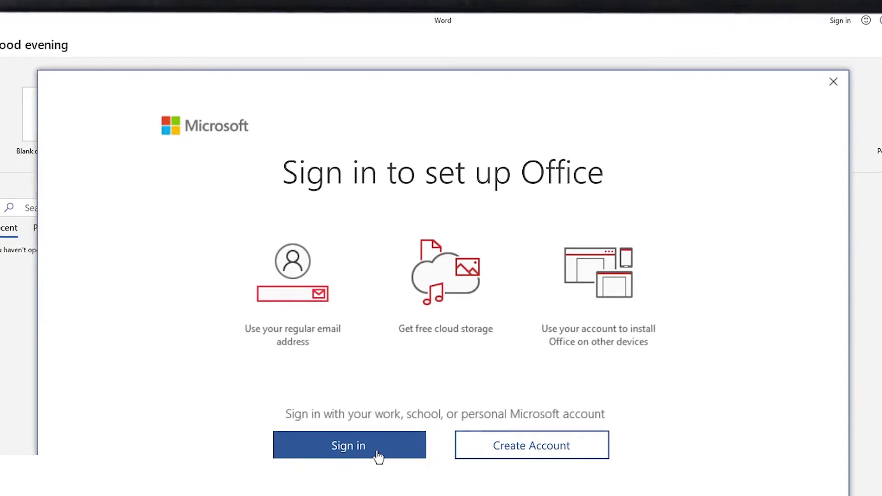
# Sign in to Office with the Microsoft account email and password
pyautogui.click(377, 455)
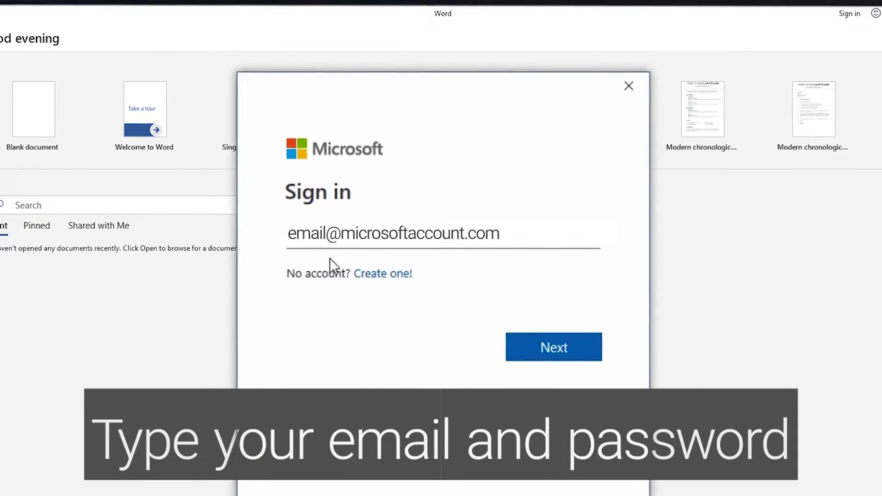
pyautogui.click(598, 350)
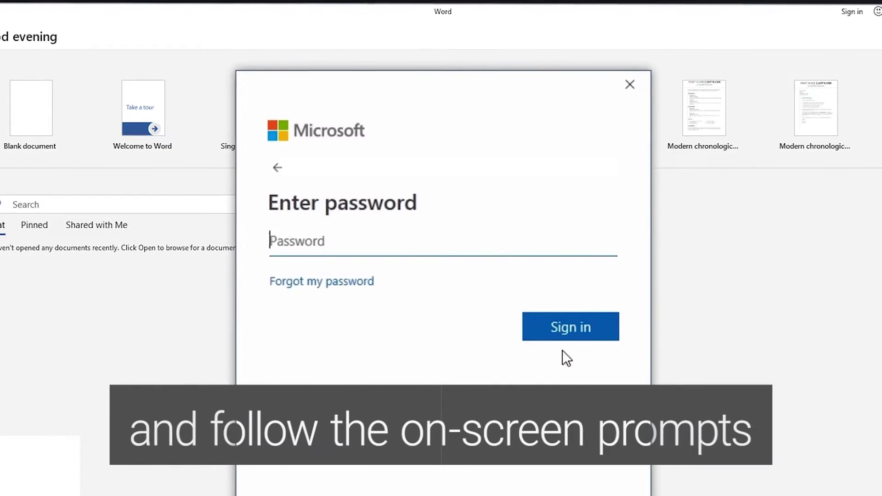
pyautogui.click(607, 334)
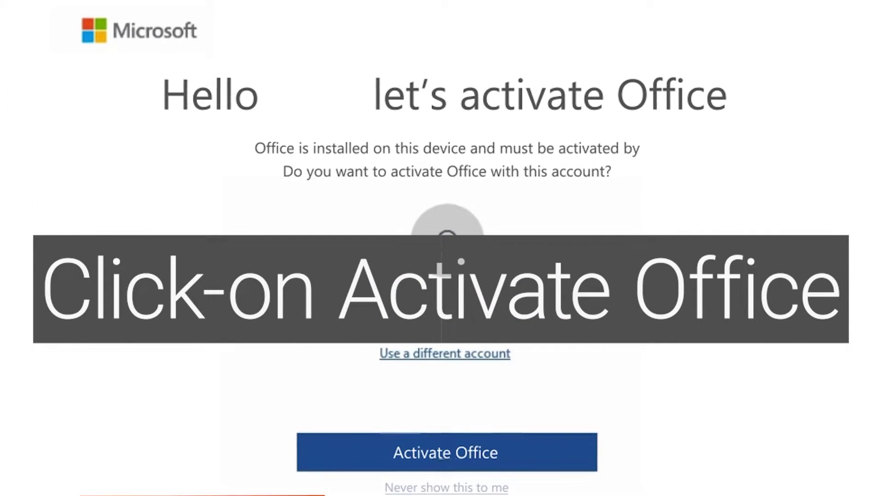
# Activate Office Home & Student 2019 with Philippines as the region and English as the language
pyautogui.click(563, 470)
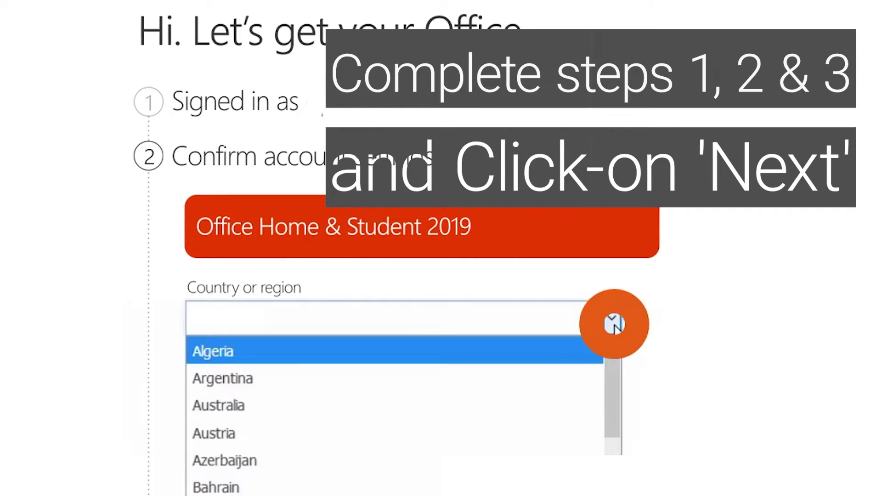
pyautogui.moveTo(618, 368); pyautogui.dragTo(618, 482)
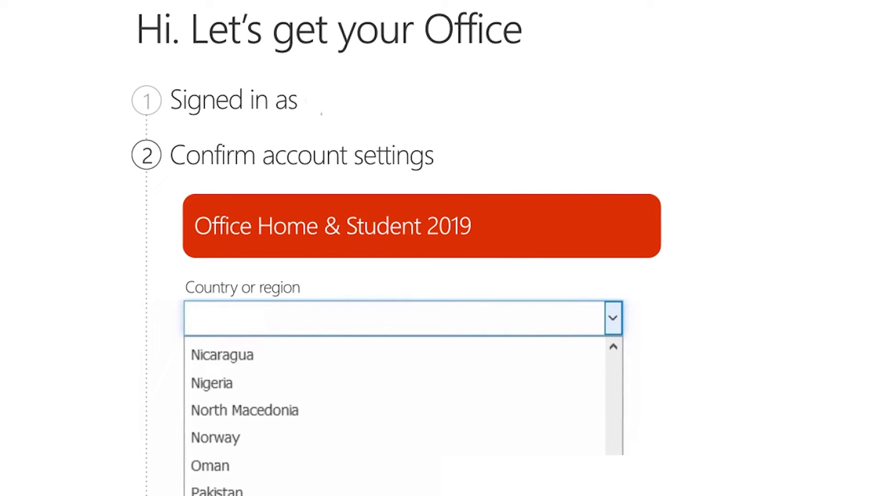
pyautogui.press('Return')
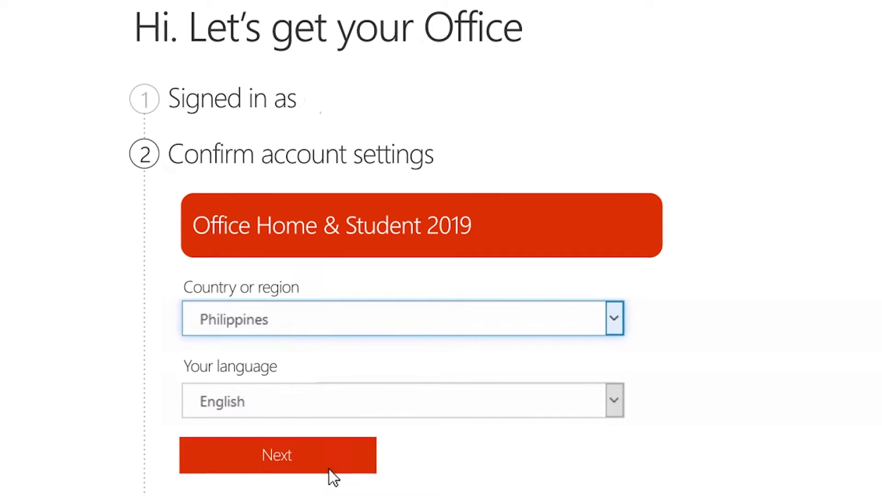
pyautogui.click(329, 469)
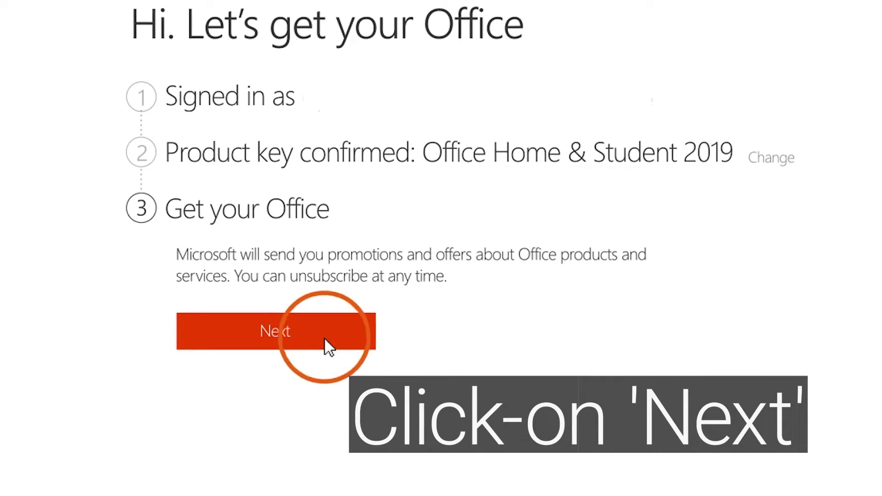
pyautogui.click(325, 338)
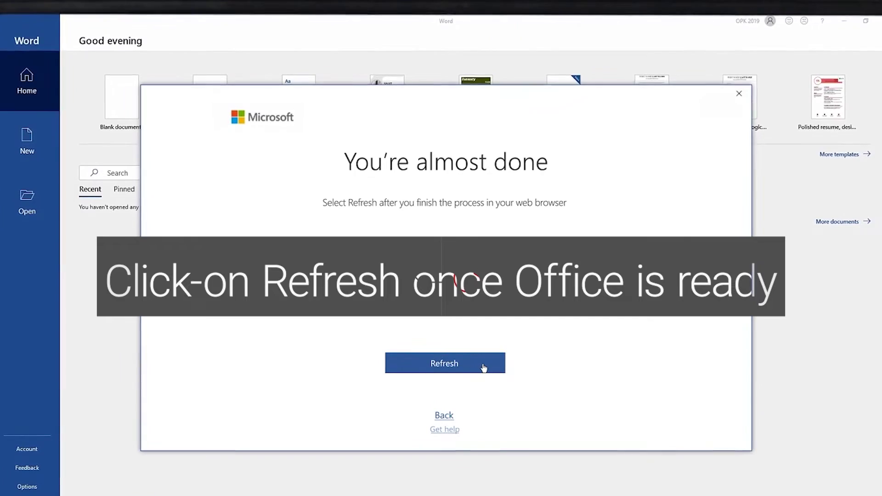
# Finish activation, accept the license, open a blank document, and start a Pie chart
pyautogui.click(486, 351)
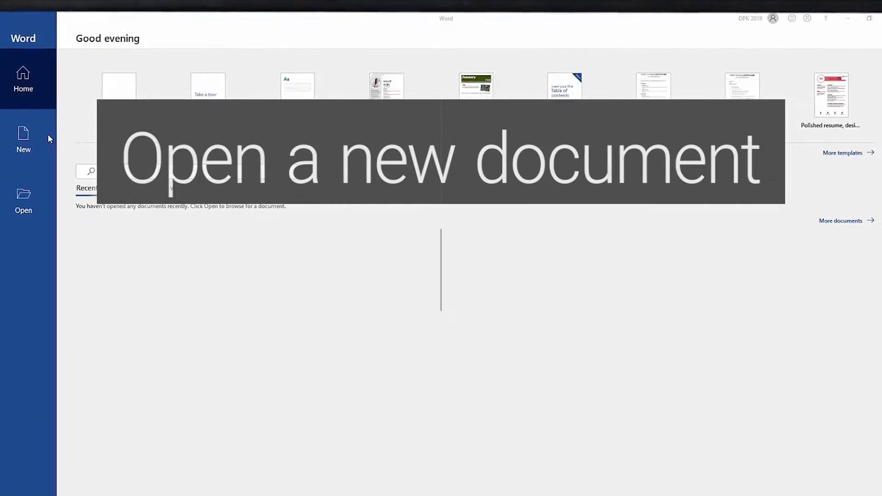
pyautogui.click(48, 134)
pyautogui.click(126, 159)
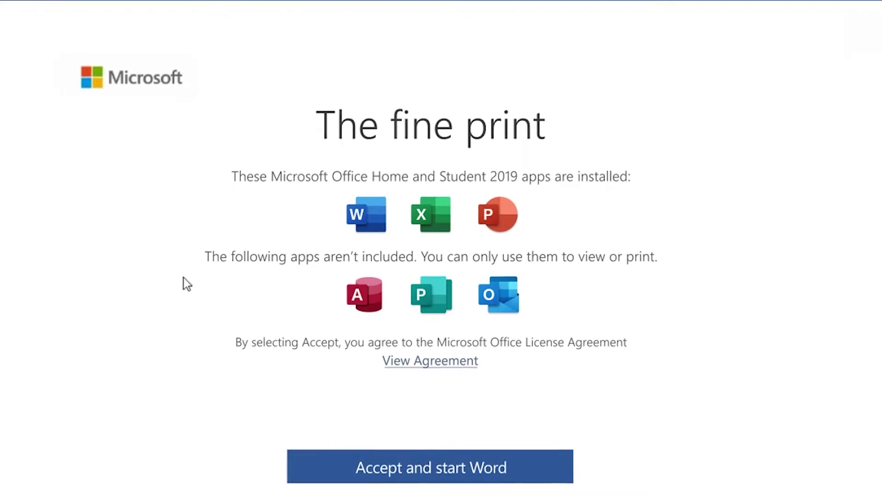
pyautogui.click(525, 480)
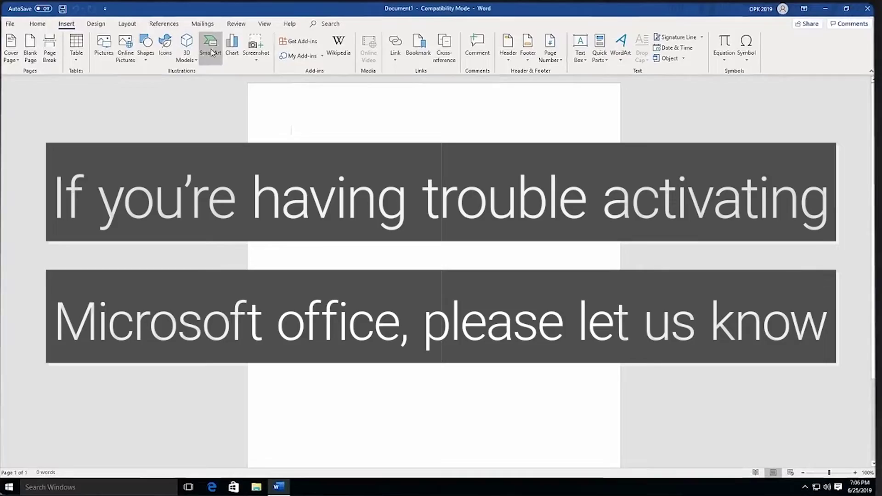
pyautogui.click(217, 40)
pyautogui.click(351, 188)
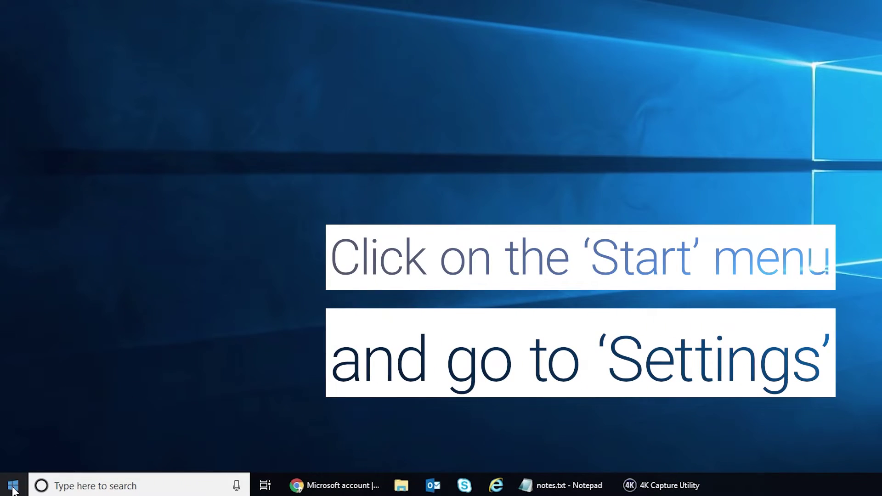
# Relaunch the Windows Update troubleshooter from Update & Security's Troubleshoot page
pyautogui.click(13, 488)
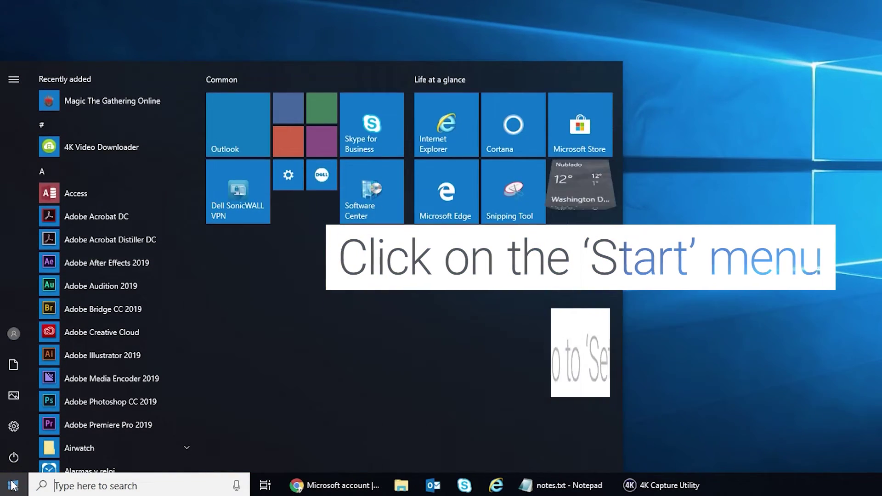
pyautogui.click(17, 431)
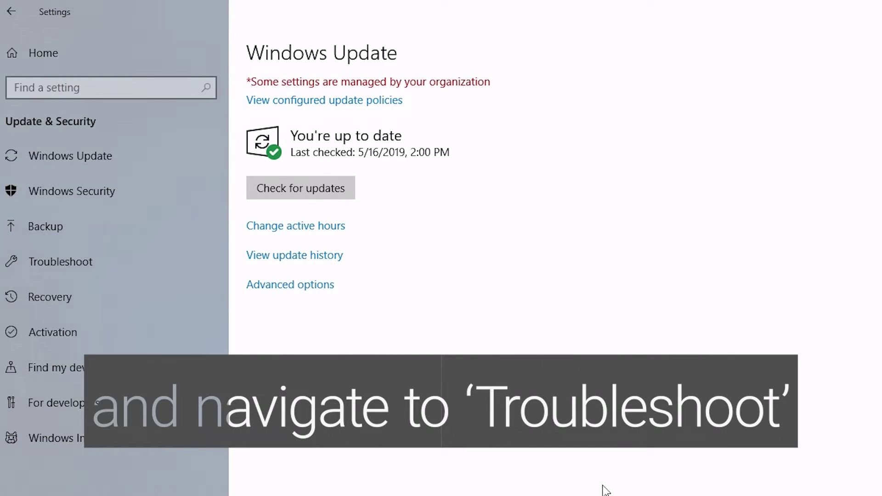
pyautogui.click(81, 260)
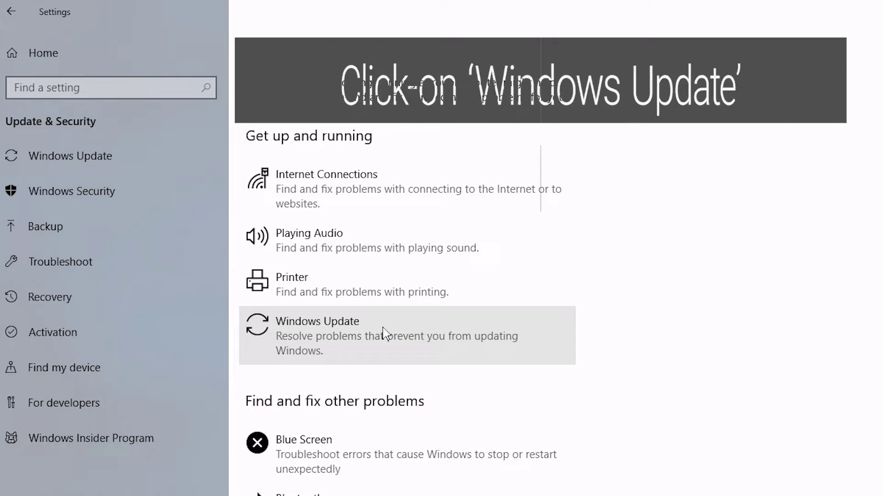
pyautogui.click(384, 334)
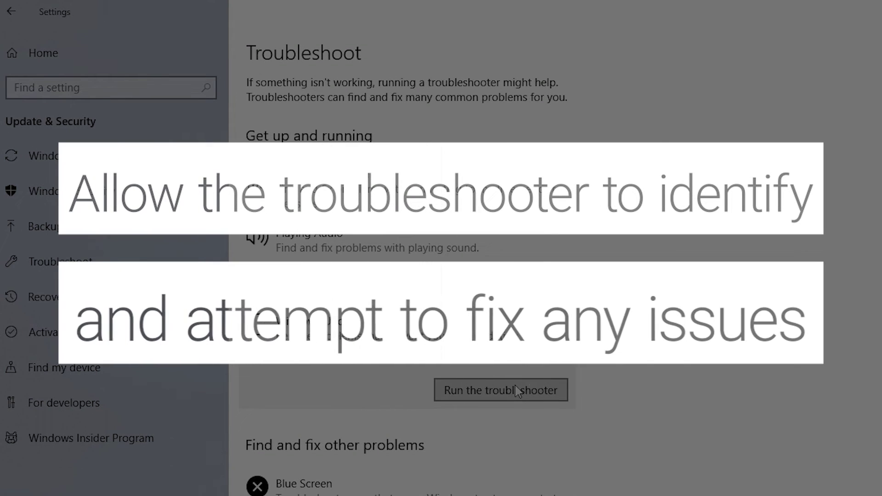
pyautogui.click(515, 385)
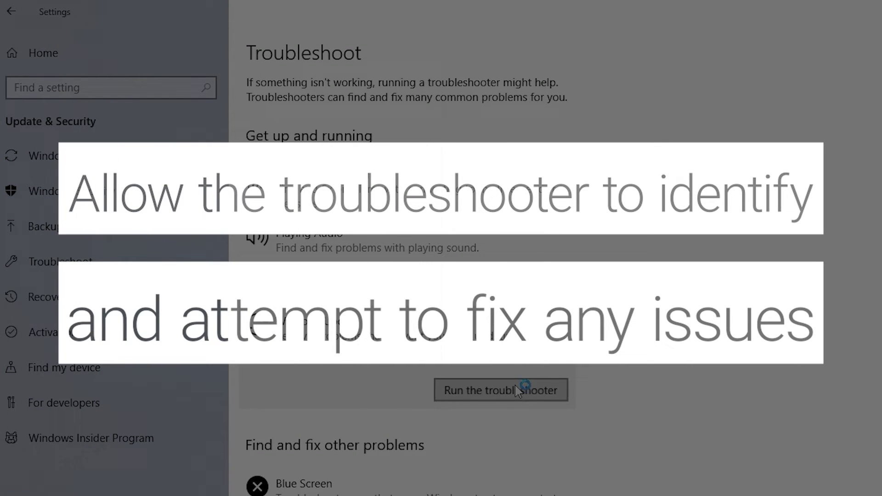